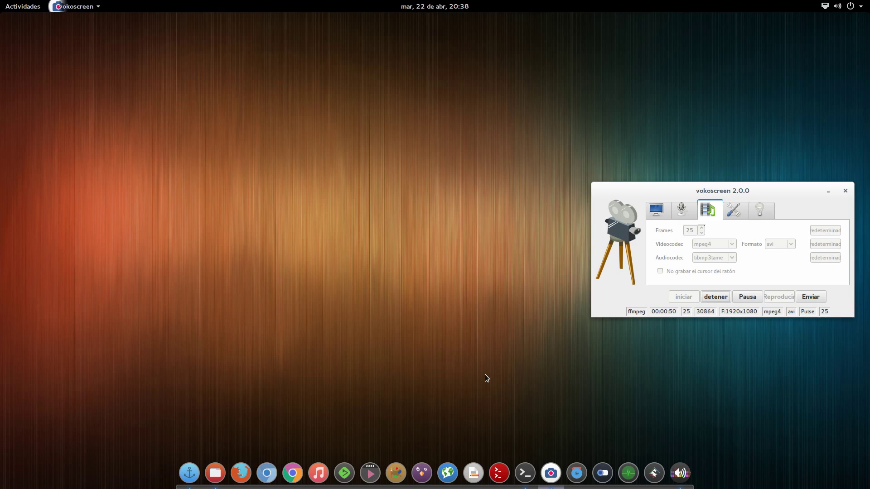
# Move the vokoscreen window aside to free up space on the desktop.
pyautogui.moveTo(744, 188); pyautogui.dragTo(452, 130)
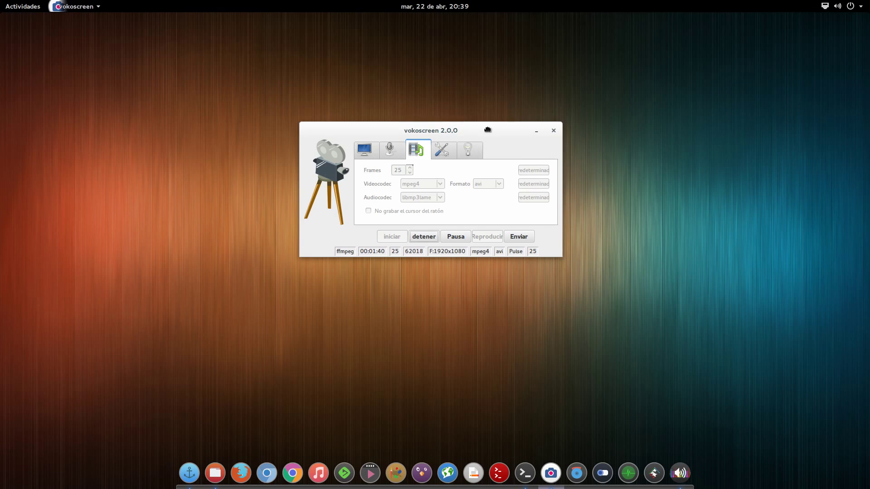
pyautogui.moveTo(487, 130); pyautogui.dragTo(538, 156)
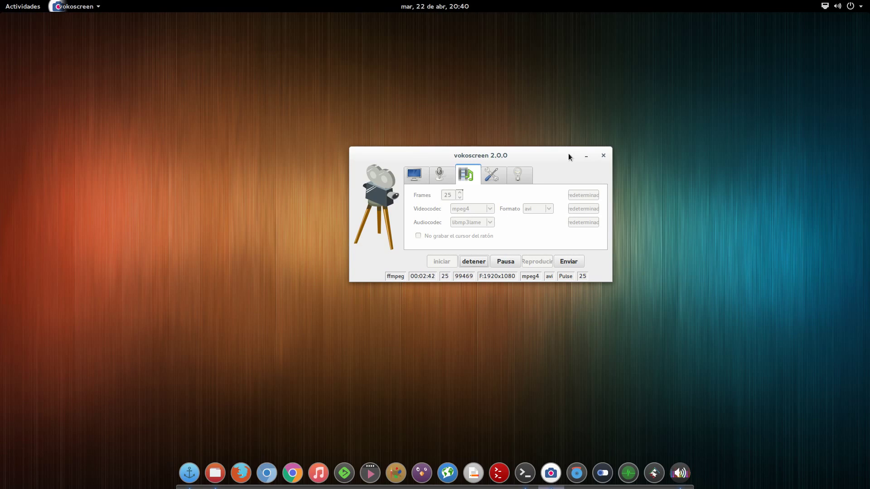
pyautogui.moveTo(556, 154); pyautogui.dragTo(771, 249)
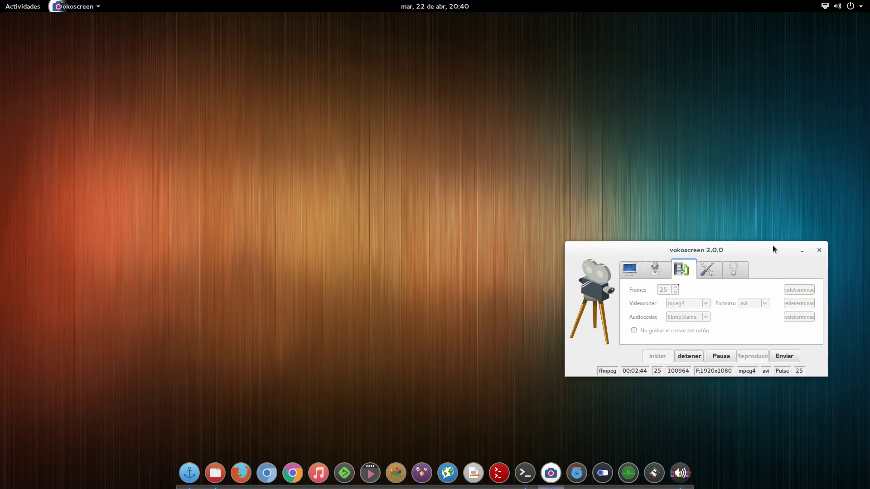
# Switch to the file manager and select the recording vokoscreen-2014-04-22_20-11-20.avi in the Vídeos folder.
pyautogui.click(216, 473)
pyautogui.click(221, 119)
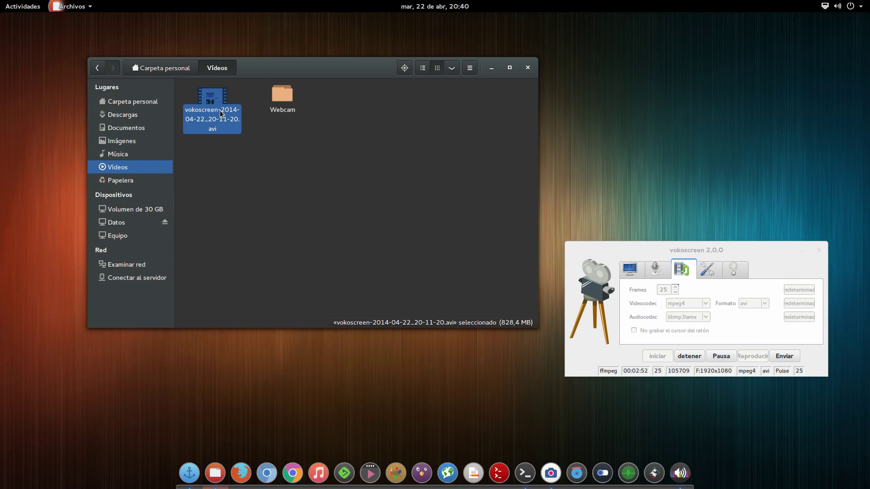
pyautogui.moveTo(282, 65); pyautogui.dragTo(216, 40)
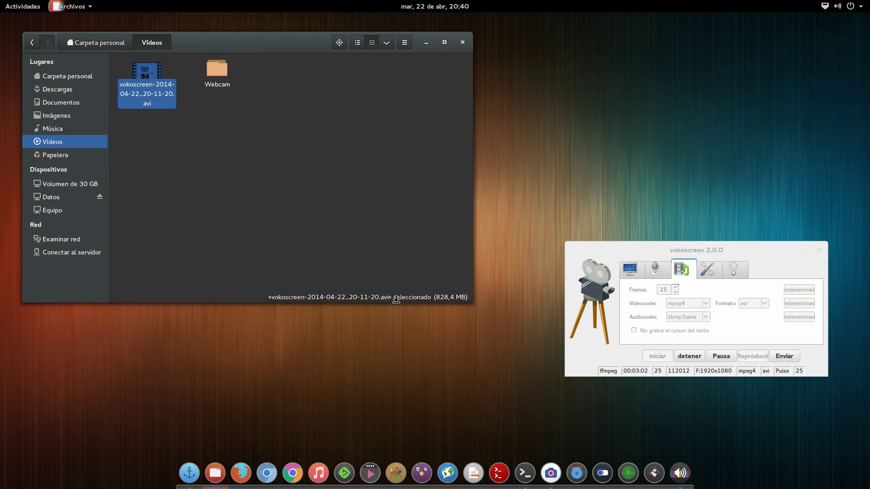
# Open the properties of the selected AVI recording and examine its file size and its sound and video details.
pyautogui.rightClick(148, 78)
pyautogui.click(176, 257)
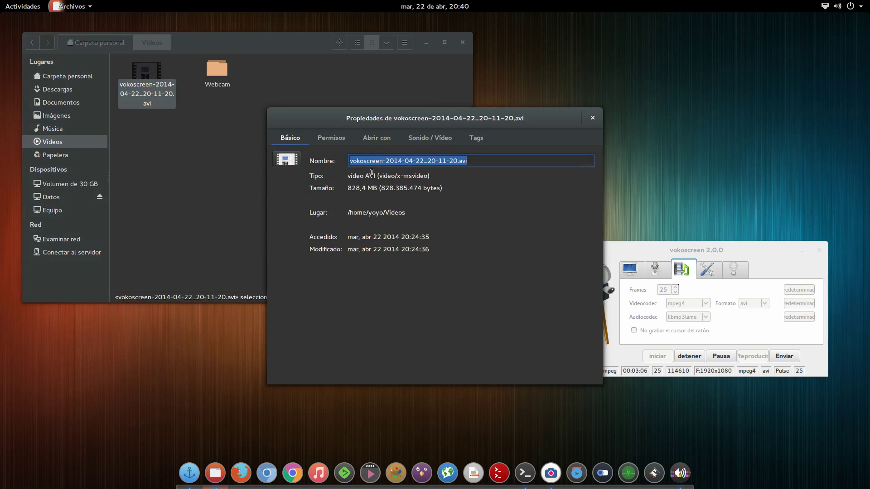
pyautogui.moveTo(426, 114); pyautogui.dragTo(323, 92)
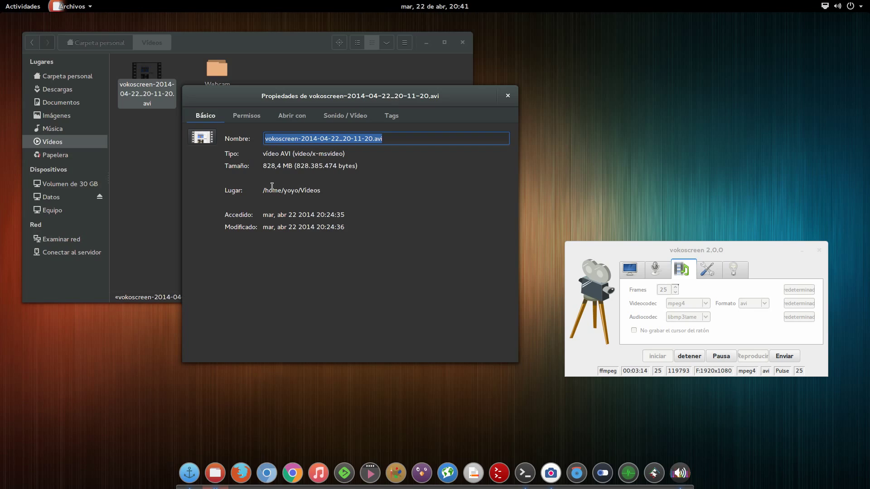
pyautogui.click(290, 117)
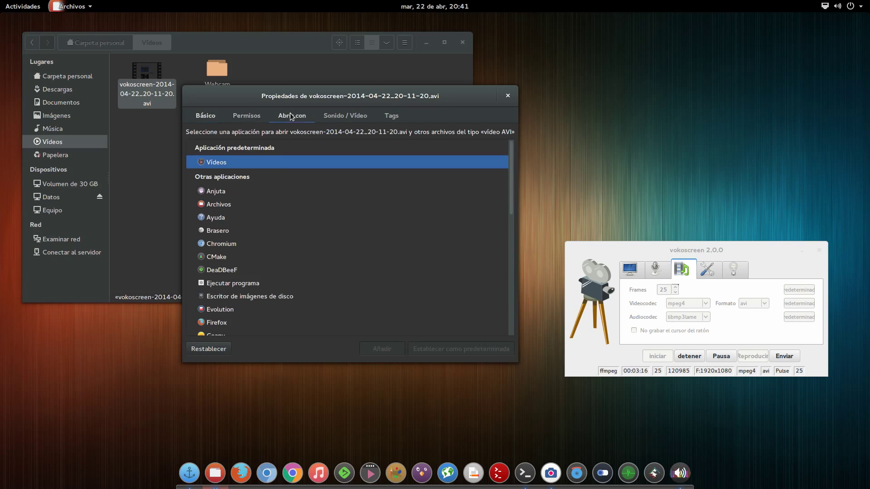
pyautogui.click(344, 116)
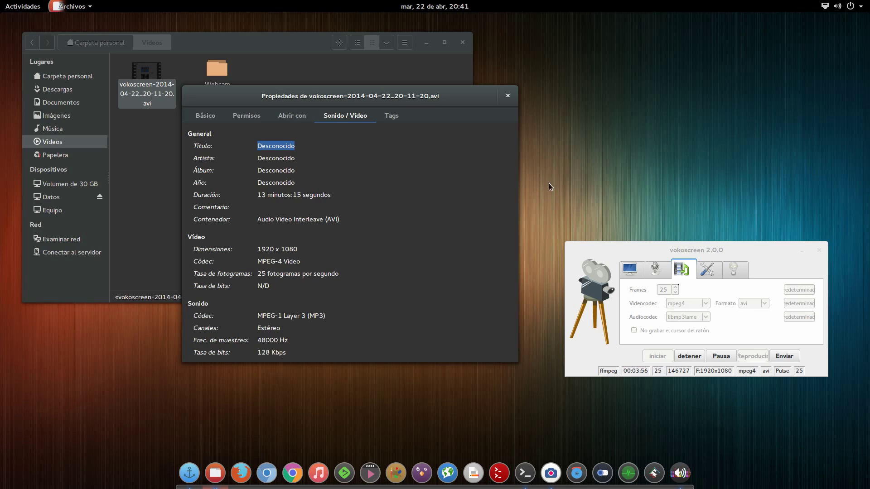
# Close the recording's properties and minimize the file manager window.
pyautogui.click(508, 96)
pyautogui.click(306, 162)
pyautogui.click(154, 80)
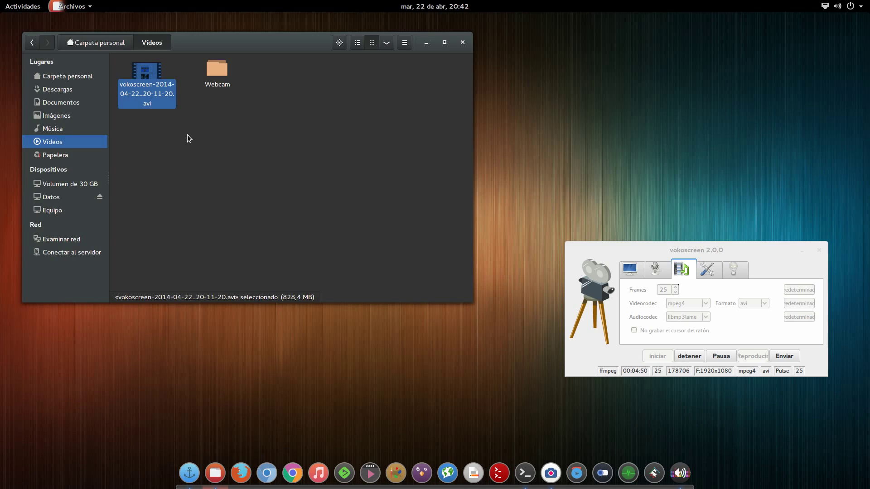
pyautogui.click(426, 43)
# Launch HandBrake and place its window clear of the vokoscreen window.
pyautogui.click(576, 478)
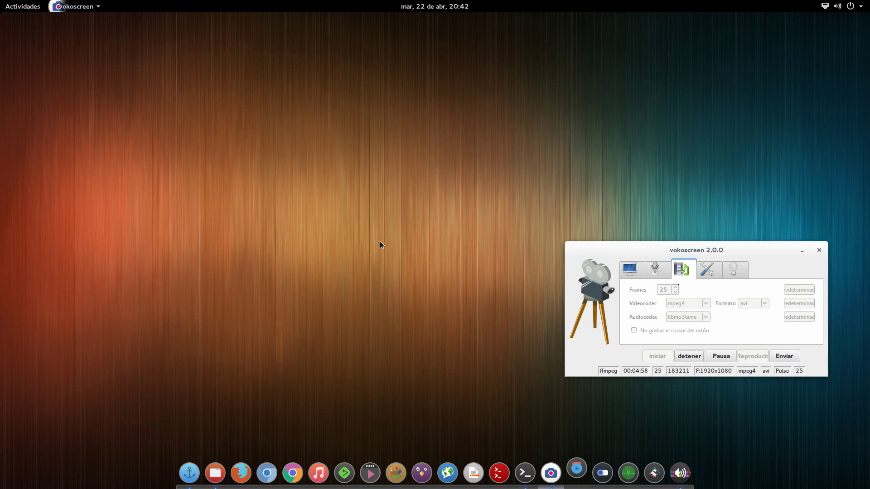
pyautogui.moveTo(314, 24); pyautogui.dragTo(351, 32)
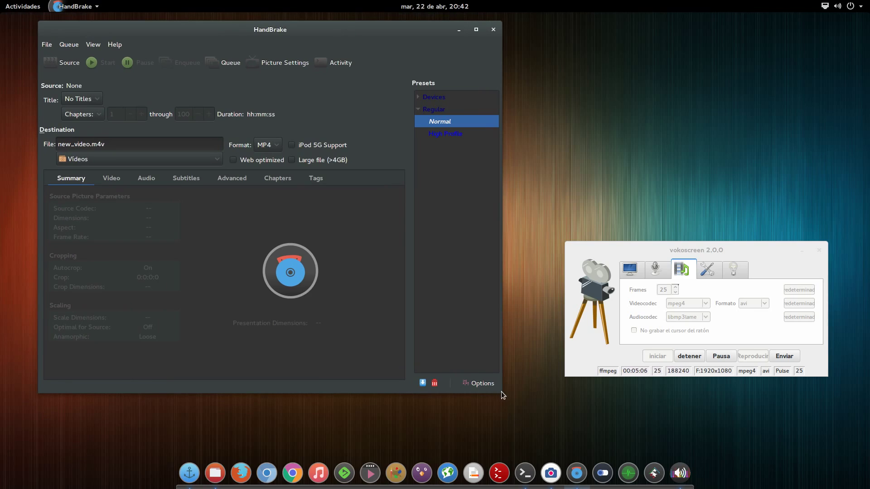
pyautogui.moveTo(292, 31); pyautogui.dragTo(323, 37)
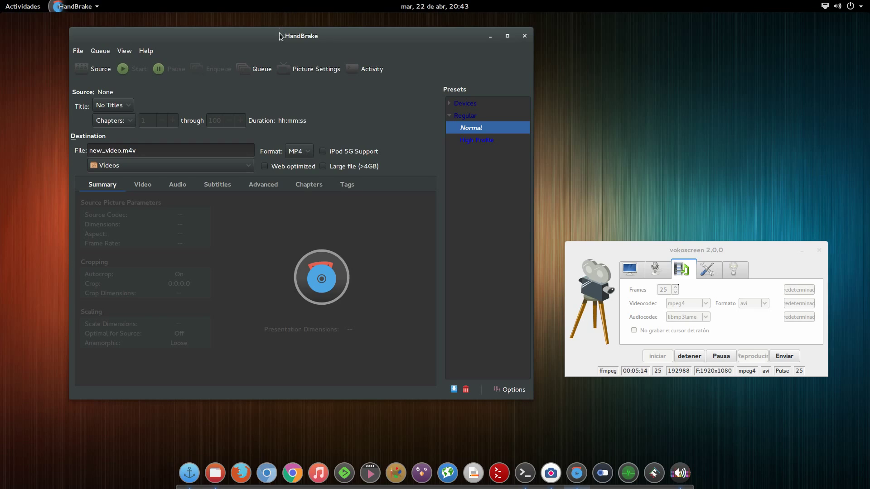
pyautogui.moveTo(279, 35); pyautogui.dragTo(268, 37)
# Load vokoscreen-2014-04-22_20-11-20.avi from the Vídeos folder as the HandBrake source.
pyautogui.click(86, 71)
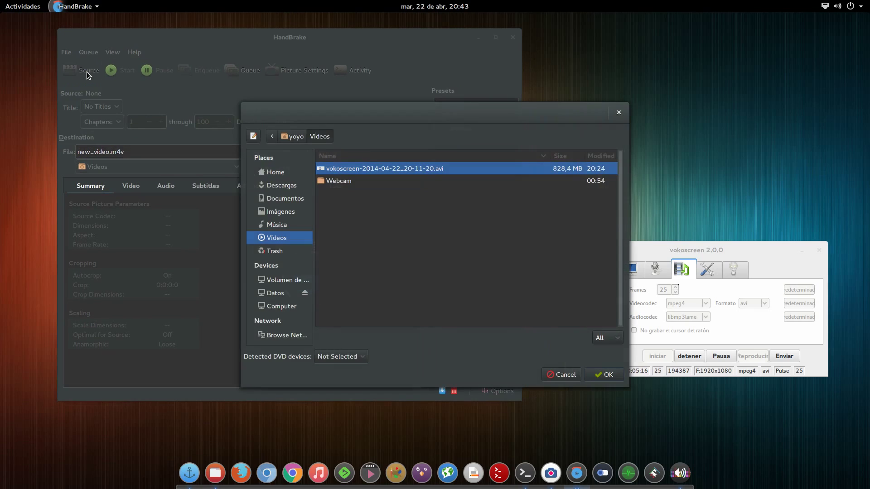
pyautogui.moveTo(405, 111); pyautogui.dragTo(336, 81)
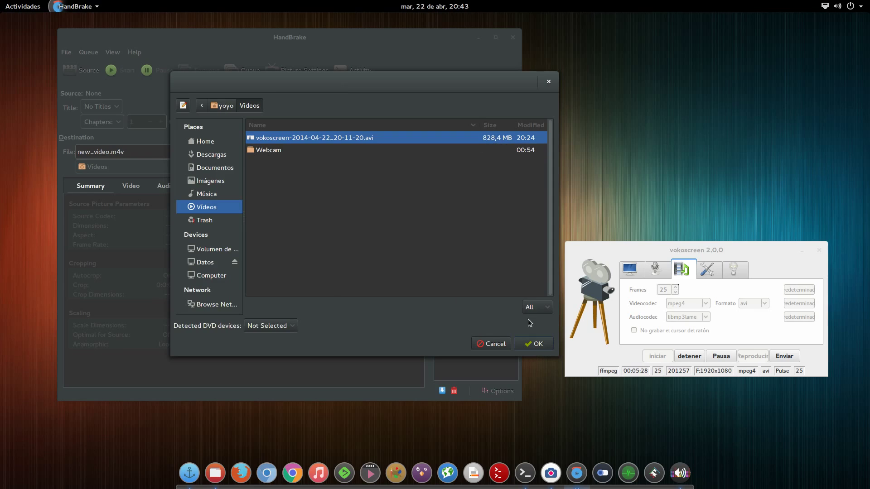
pyautogui.click(529, 344)
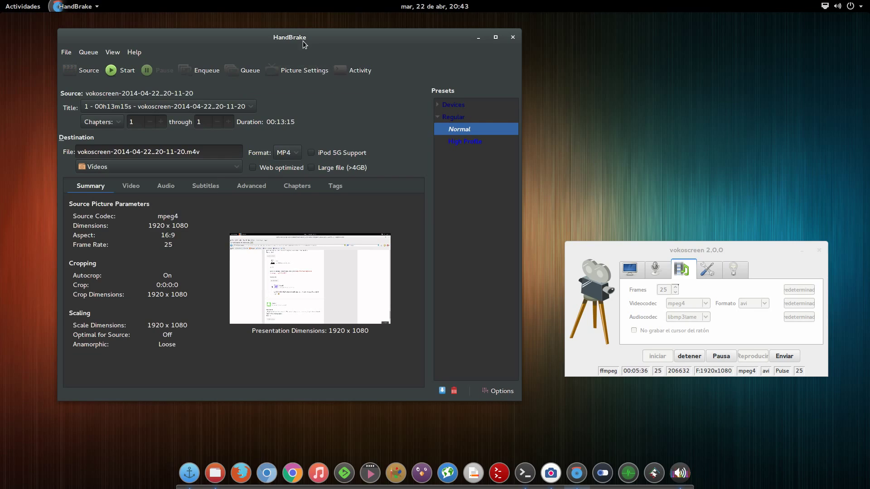
pyautogui.moveTo(306, 38)
pyautogui.mouseDown()
pyautogui.moveTo(323, 41)
pyautogui.moveTo(310, 42)
pyautogui.mouseUp()
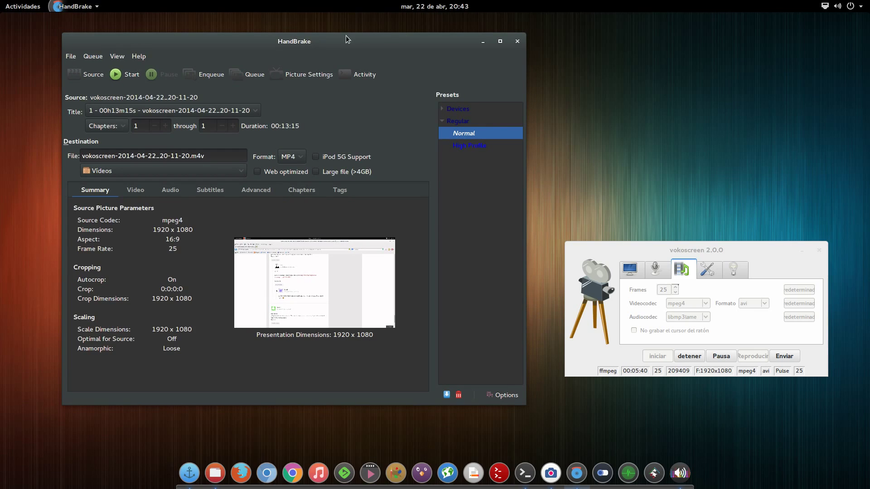
# Try the Devices presets one after another, from Universal through Android Tablet, comparing their output settings, and collapse the group.
pyautogui.click(442, 109)
pyautogui.click(460, 121)
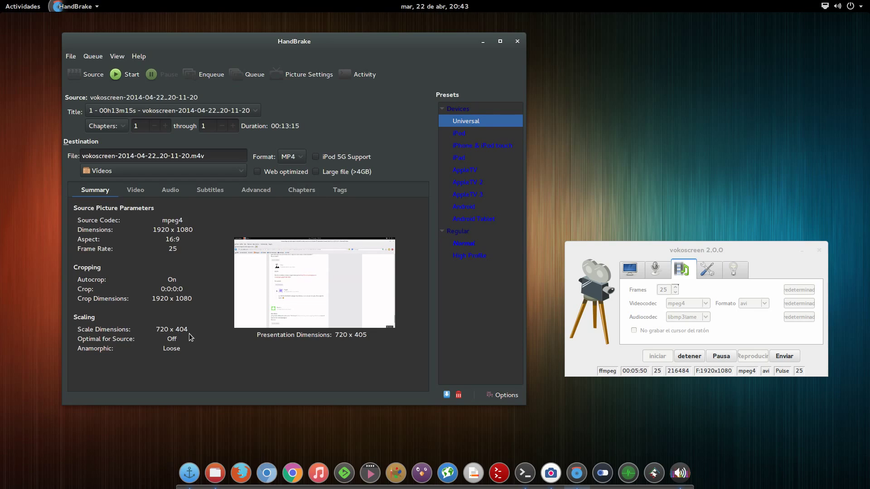
pyautogui.click(461, 133)
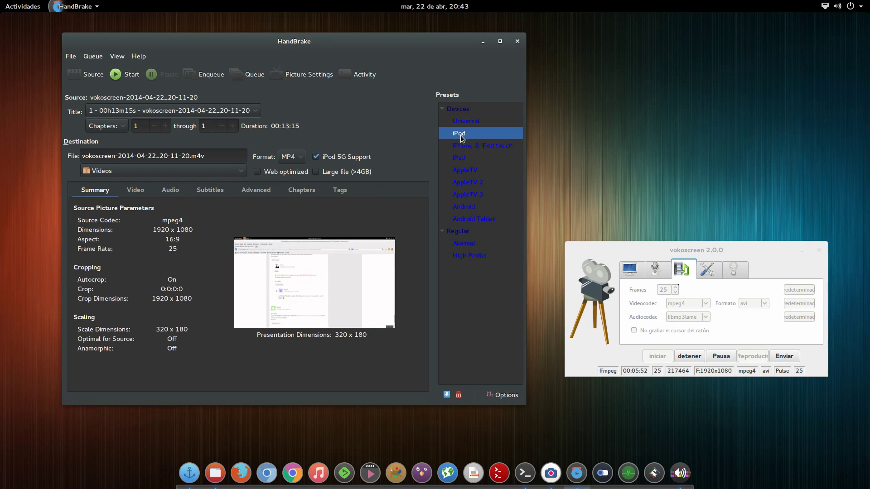
pyautogui.click(464, 147)
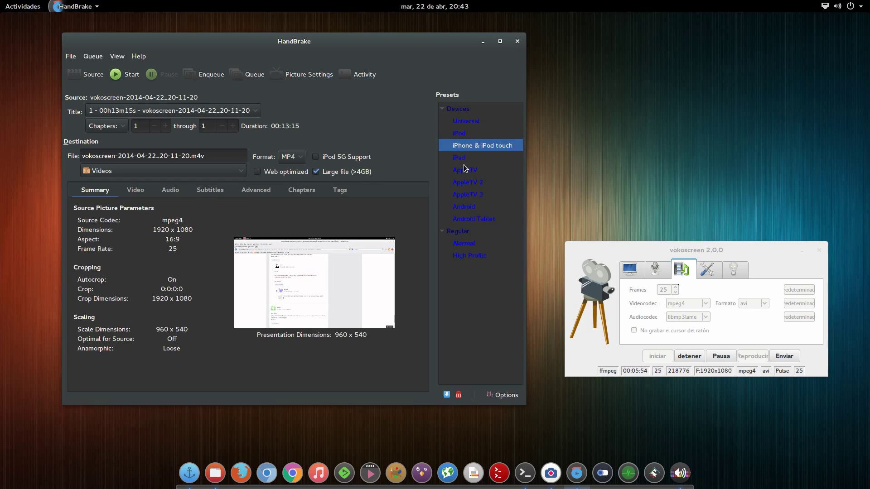
pyautogui.click(459, 163)
pyautogui.click(467, 172)
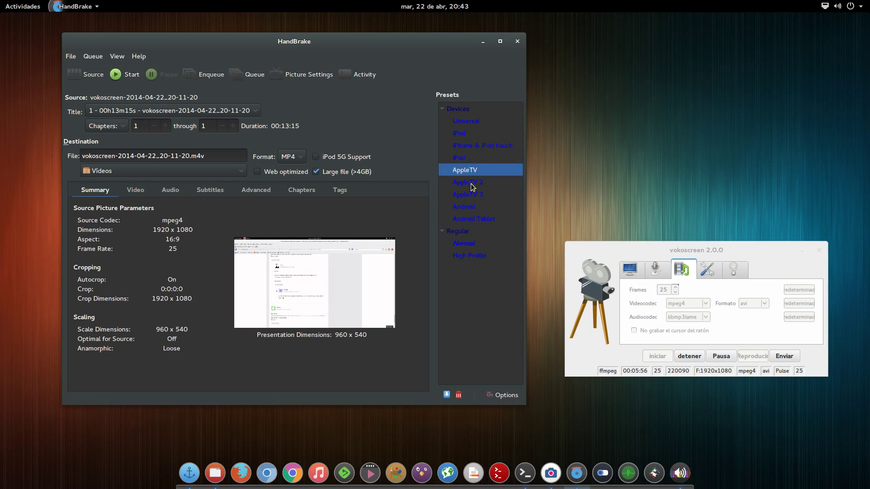
pyautogui.click(472, 182)
pyautogui.click(473, 195)
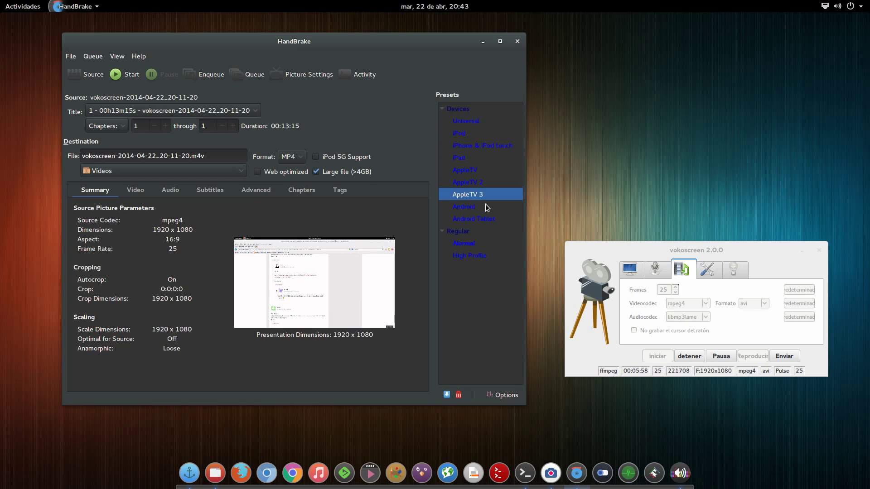
pyautogui.click(477, 208)
pyautogui.click(481, 221)
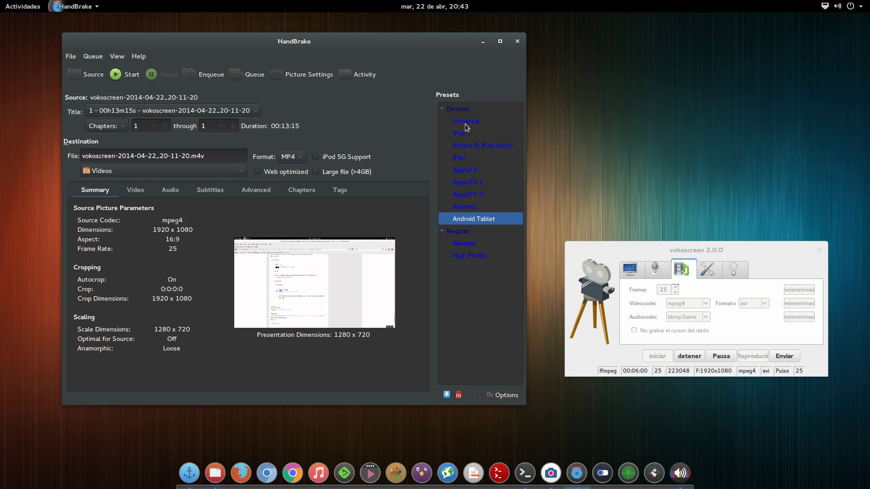
pyautogui.click(443, 111)
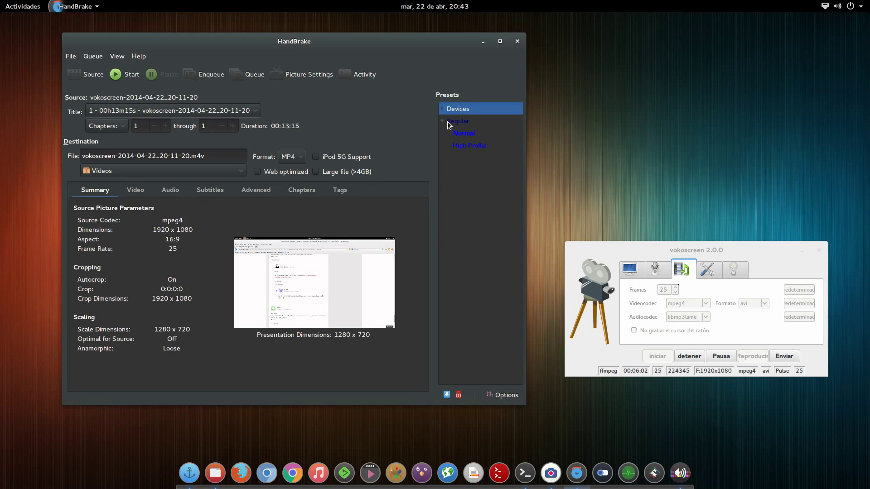
# Compare the Normal and High Profile presets of the Regular group and apply Normal.
pyautogui.click(457, 122)
pyautogui.click(462, 135)
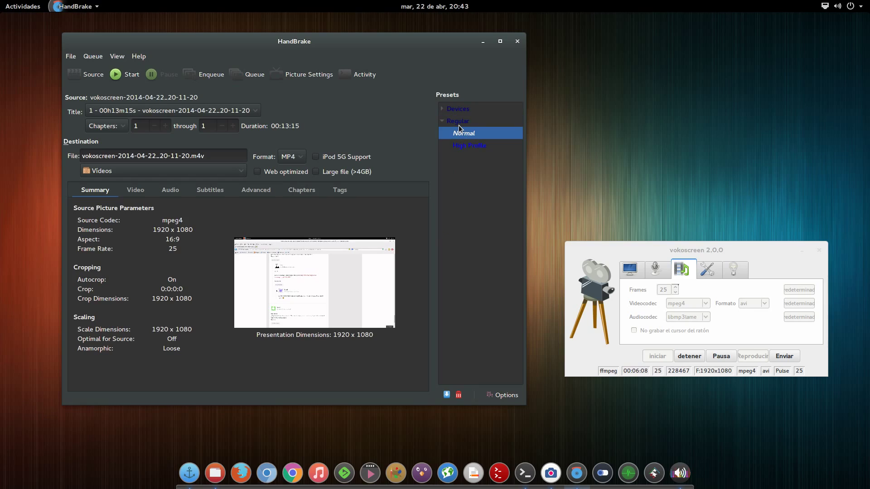
pyautogui.click(465, 145)
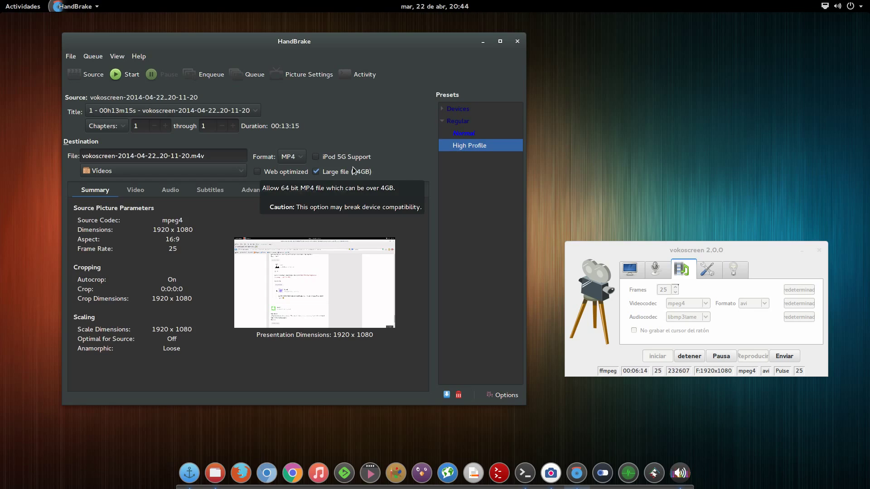
pyautogui.click(463, 136)
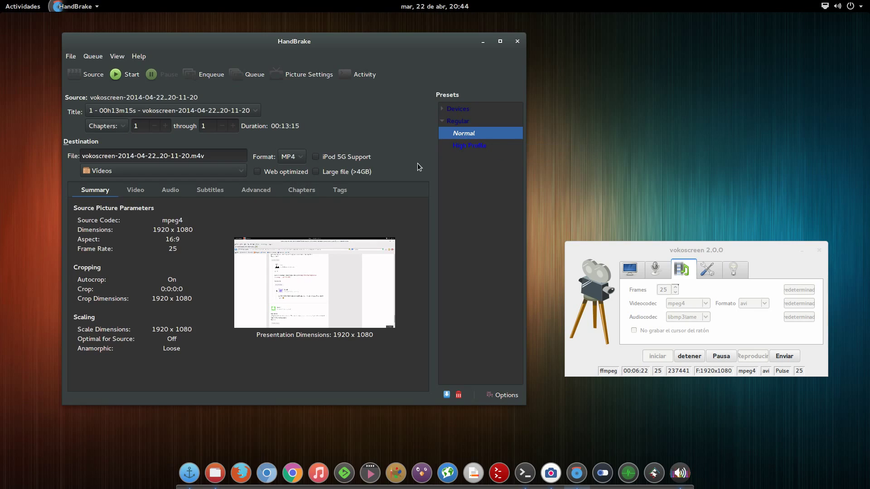
# Examine the preset's video encoder choices and audio track settings, and return to the summary.
pyautogui.click(136, 190)
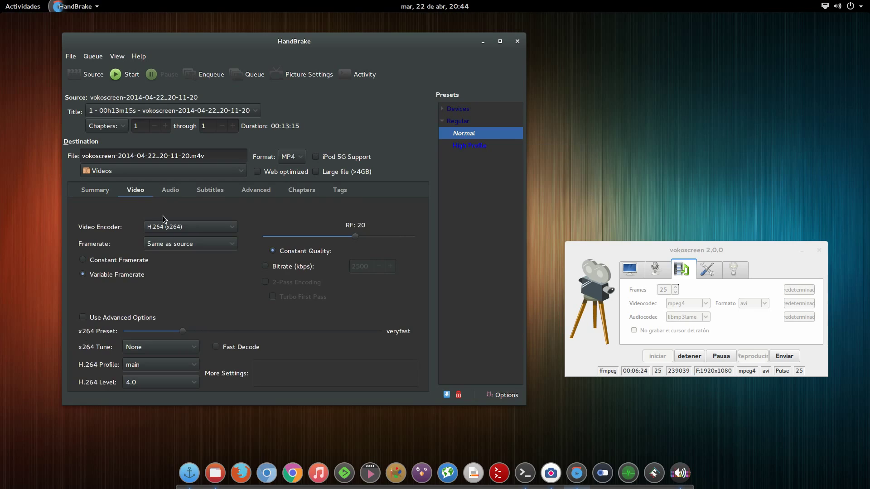
pyautogui.click(170, 227)
pyautogui.click(170, 227)
pyautogui.click(172, 190)
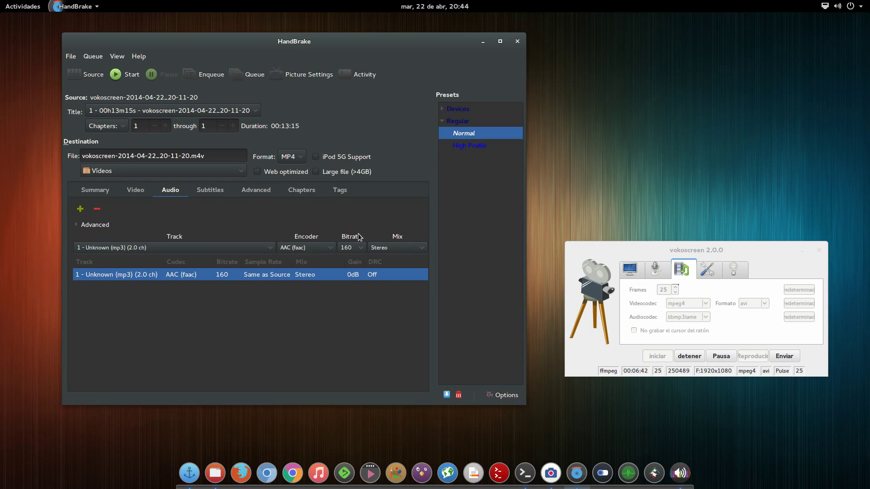
pyautogui.click(96, 190)
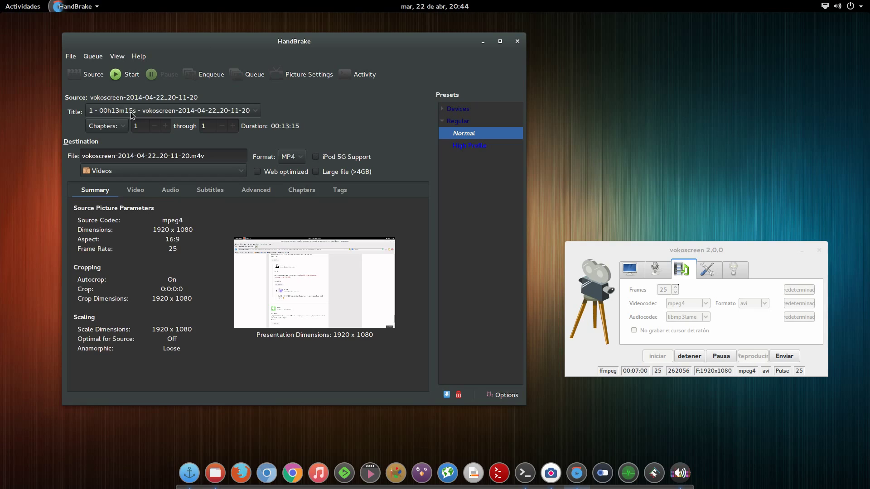
# Reposition the HandBrake and vokoscreen windows farther apart and bring HandBrake back into focus.
pyautogui.moveTo(298, 45)
pyautogui.mouseDown()
pyautogui.moveTo(243, 36)
pyautogui.moveTo(306, 40)
pyautogui.mouseUp()
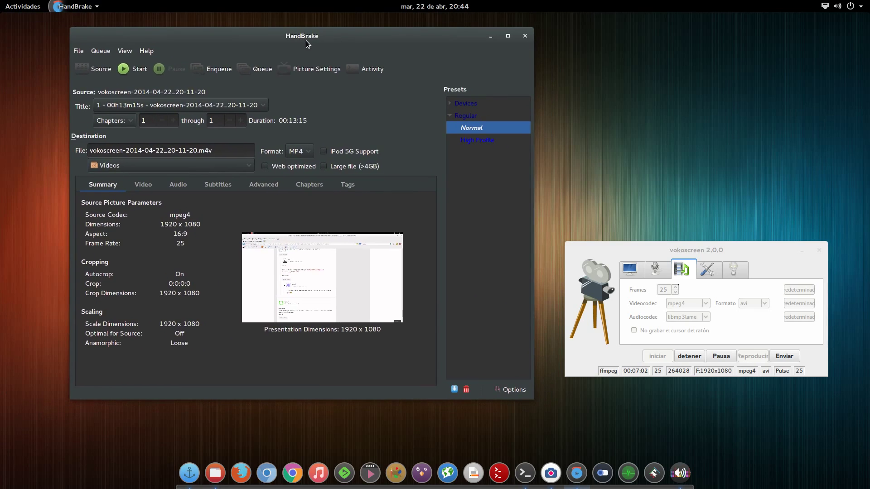
pyautogui.moveTo(752, 241); pyautogui.dragTo(773, 237)
pyautogui.click(314, 76)
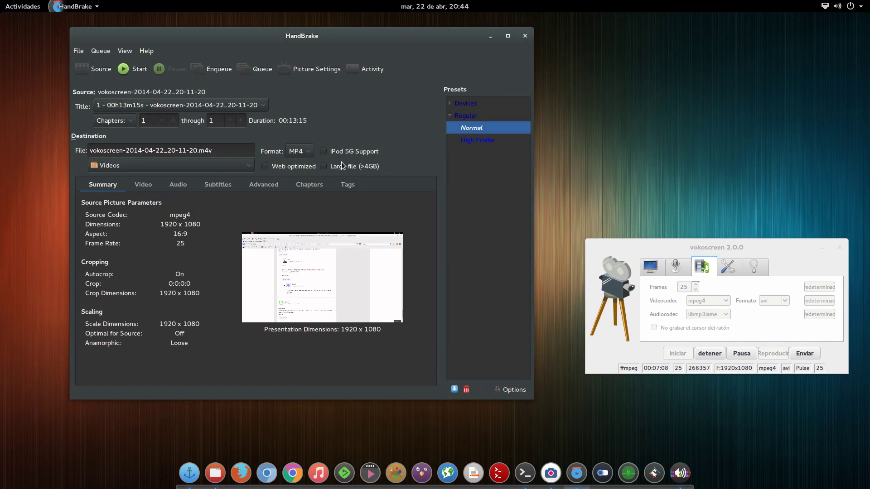
# Choose MP4 as the output format and start encoding the recording.
pyautogui.click(297, 156)
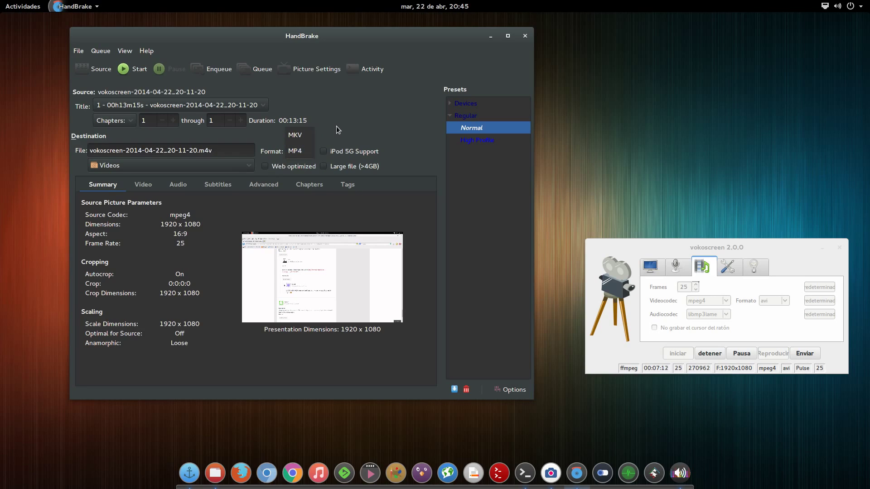
pyautogui.click(295, 151)
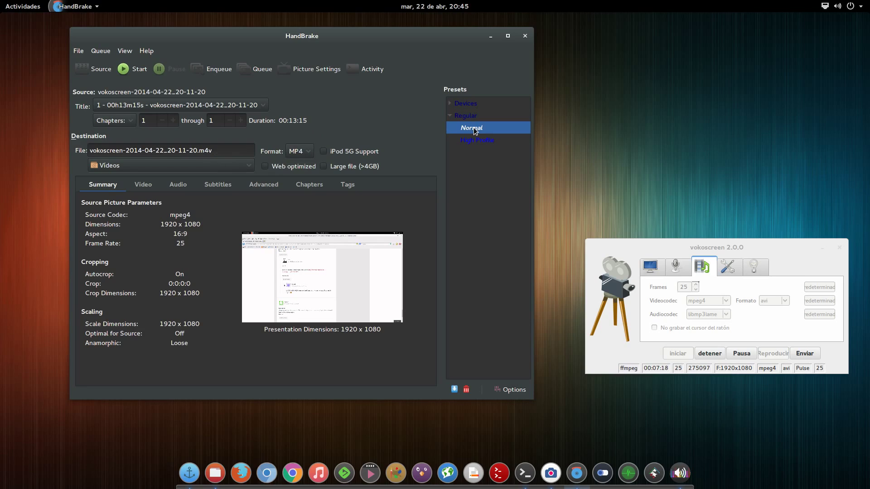
pyautogui.click(135, 72)
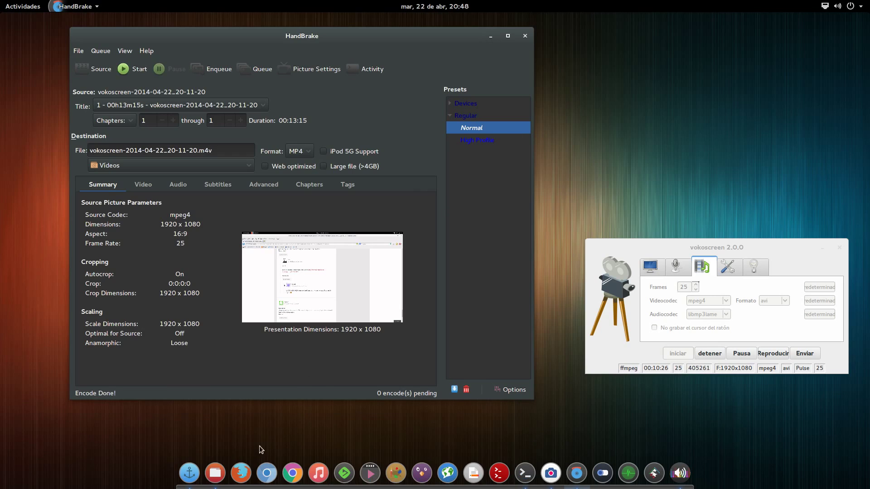
# Switch to the file manager, move its window over HandBrake, and check the basic properties of the original AVI recording.
pyautogui.click(216, 473)
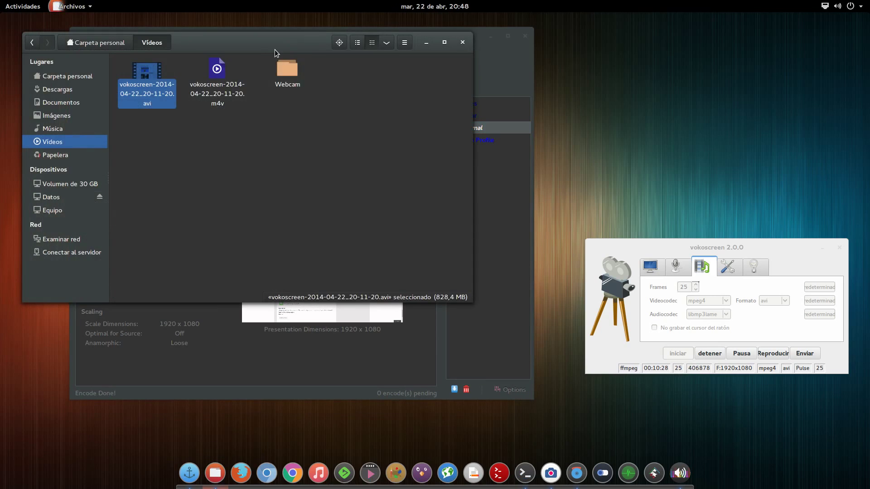
pyautogui.moveTo(263, 42); pyautogui.dragTo(407, 83)
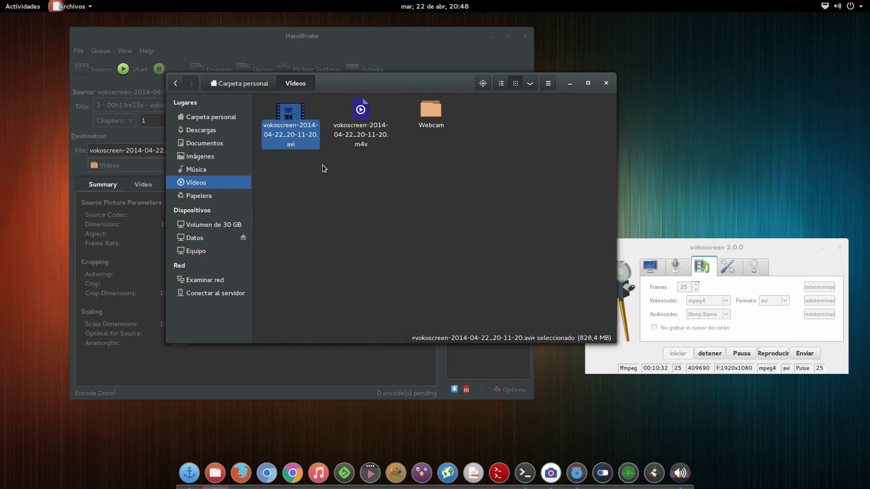
pyautogui.moveTo(412, 87); pyautogui.dragTo(353, 103)
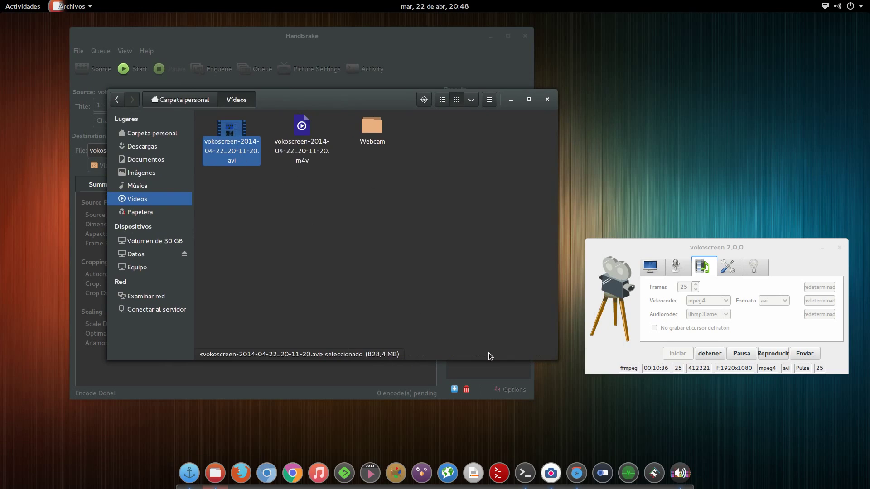
pyautogui.rightClick(233, 151)
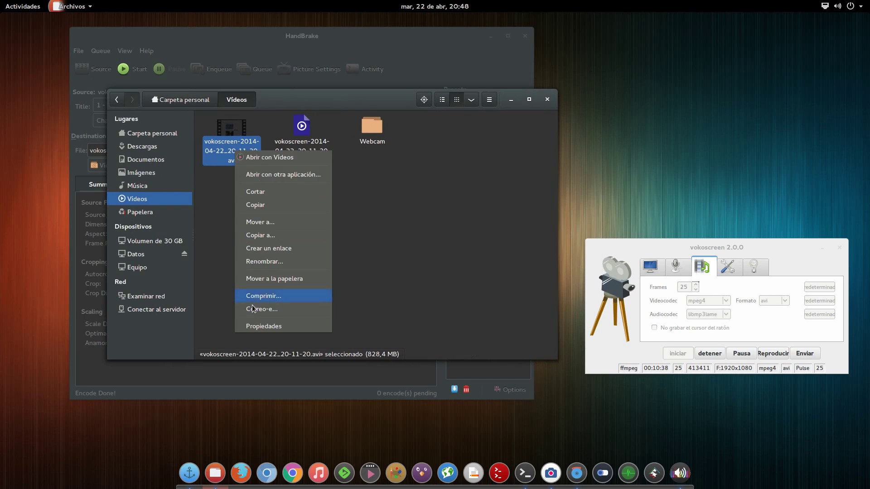
pyautogui.click(262, 326)
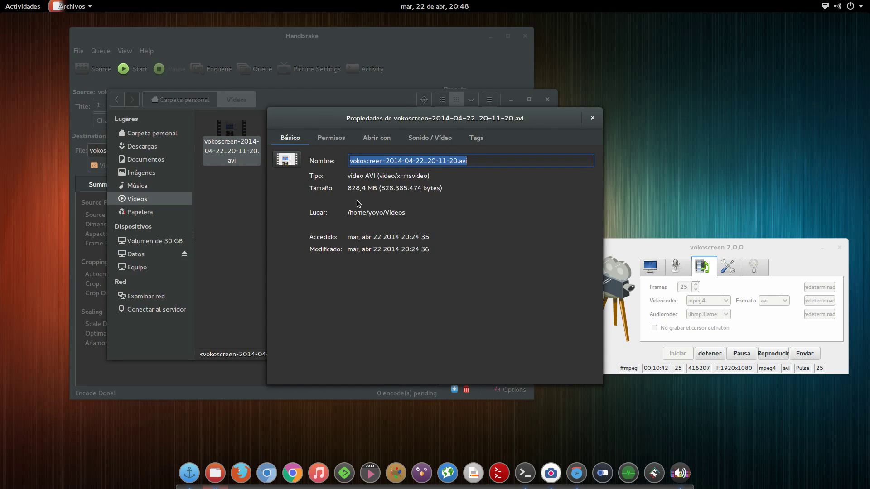
pyautogui.click(592, 119)
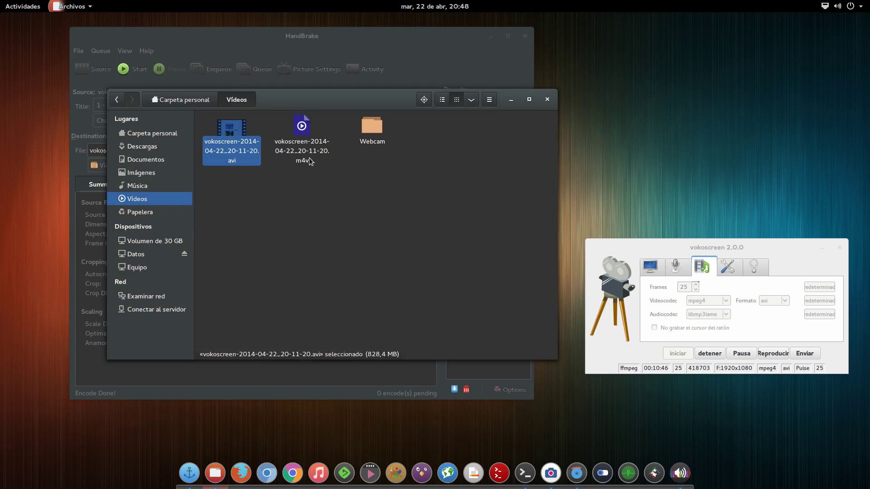
# Inspect the basic and audio/video properties of the converted M4V file, and minimize the file manager.
pyautogui.click(302, 135)
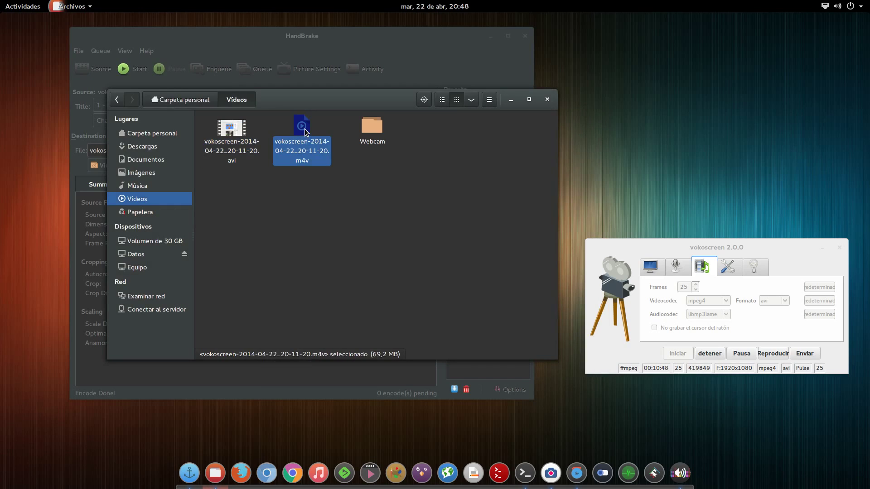
pyautogui.rightClick(304, 129)
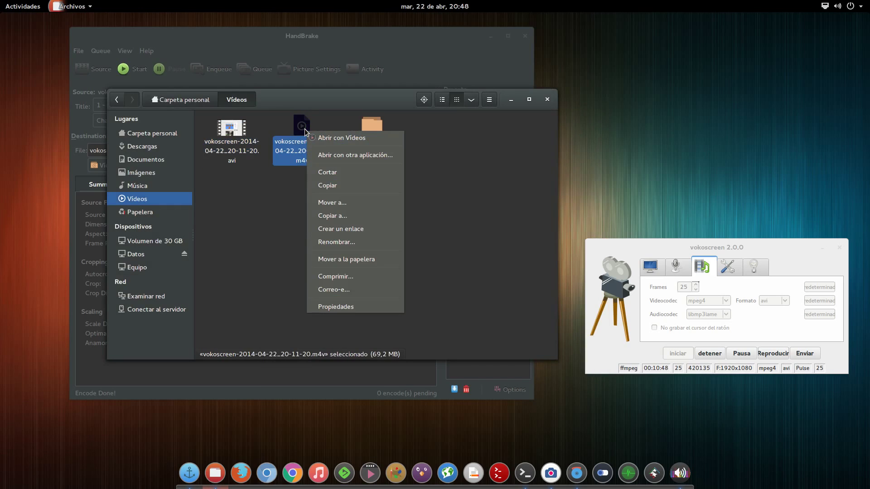
pyautogui.click(346, 309)
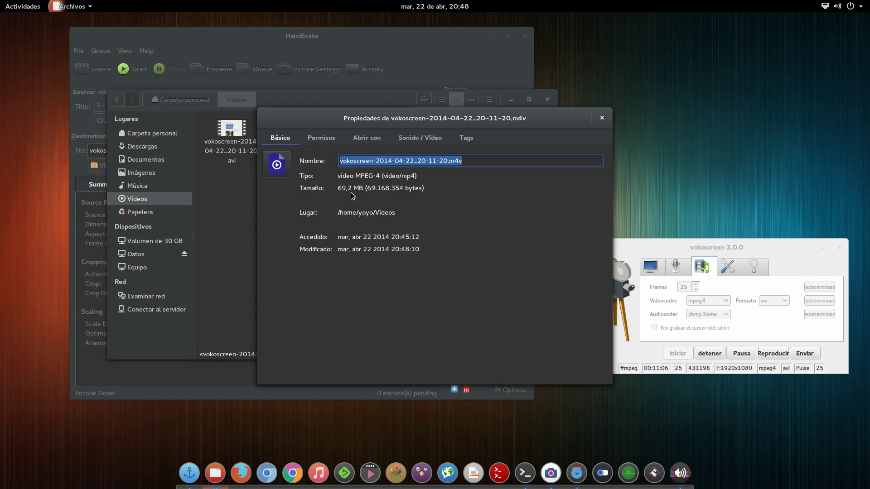
pyautogui.click(414, 137)
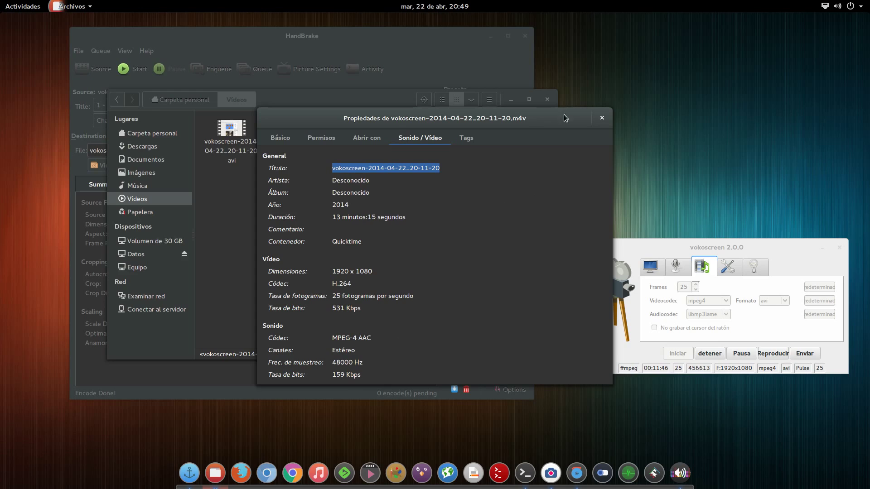
pyautogui.click(602, 119)
pyautogui.click(510, 100)
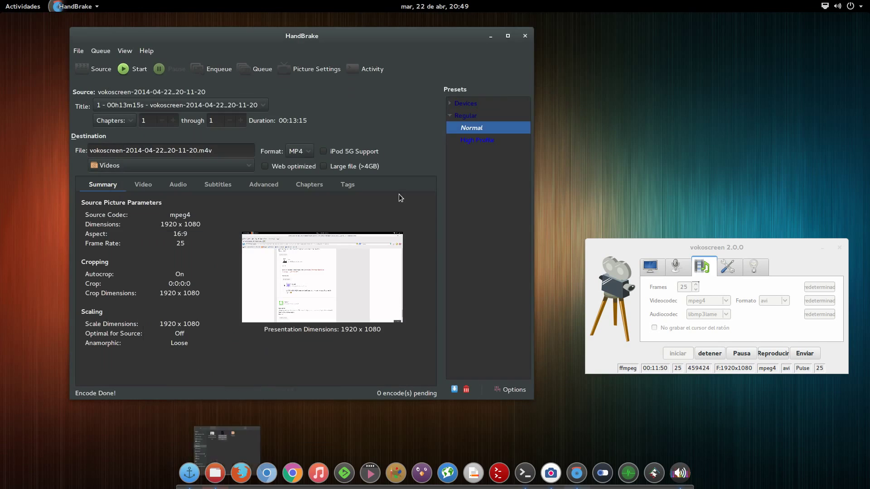
# Review HandBrake's video encoder choices and the track and encoder choices for the audio.
pyautogui.click(141, 184)
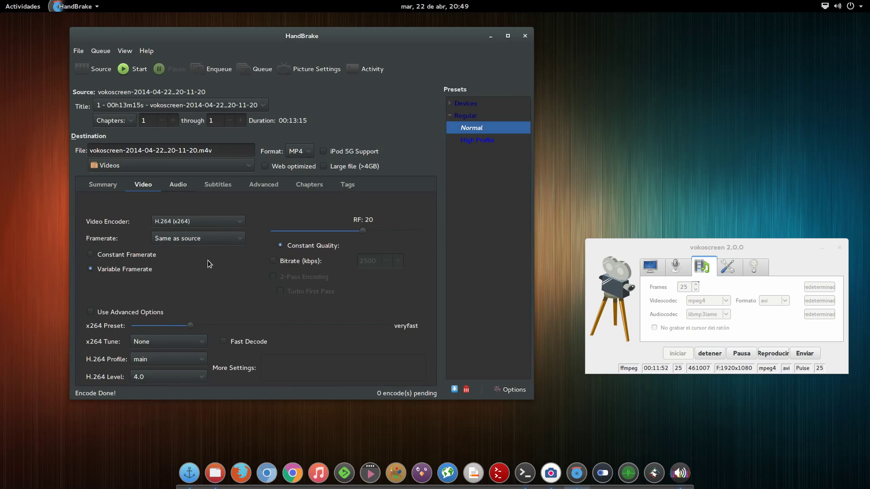
pyautogui.click(207, 223)
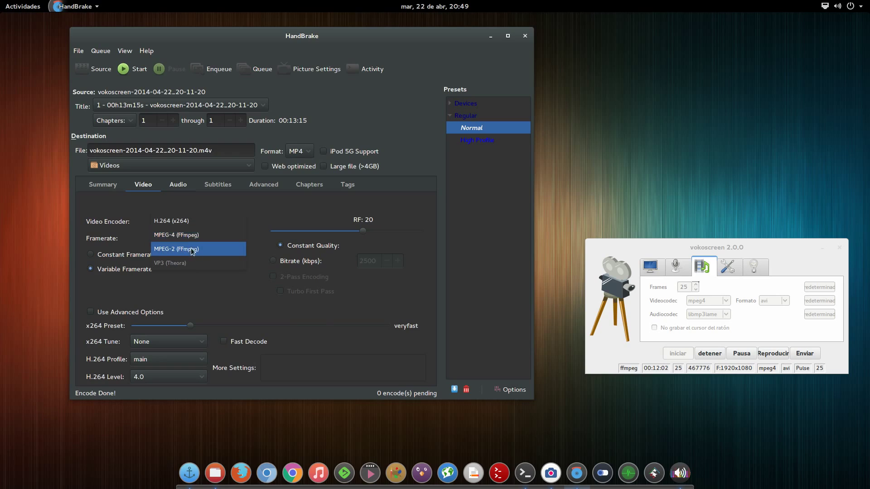
pyautogui.click(142, 201)
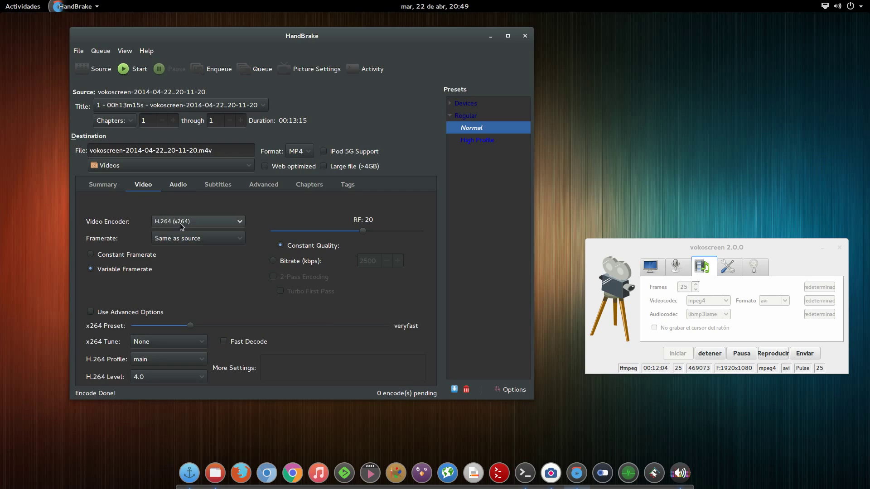
pyautogui.click(178, 185)
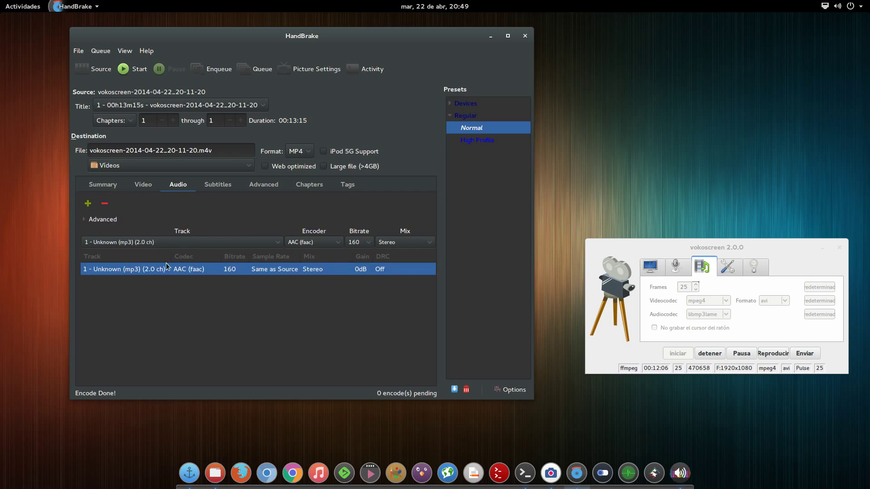
pyautogui.click(177, 241)
pyautogui.click(177, 241)
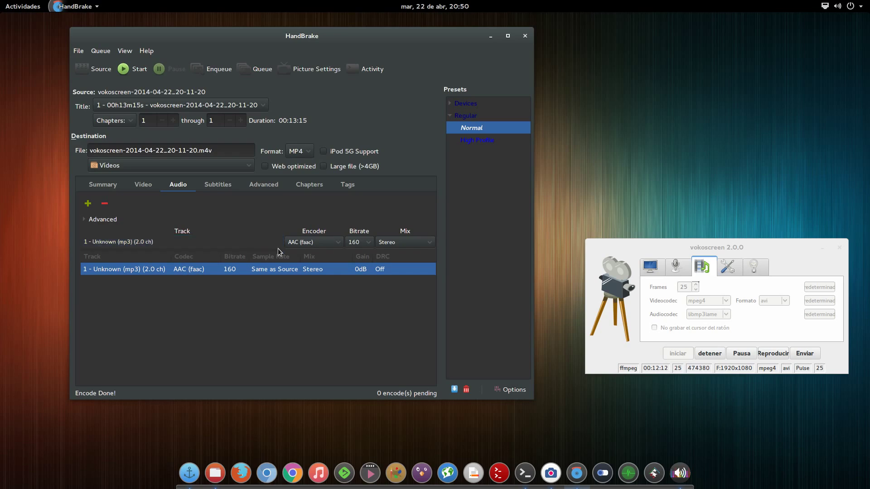
pyautogui.click(309, 243)
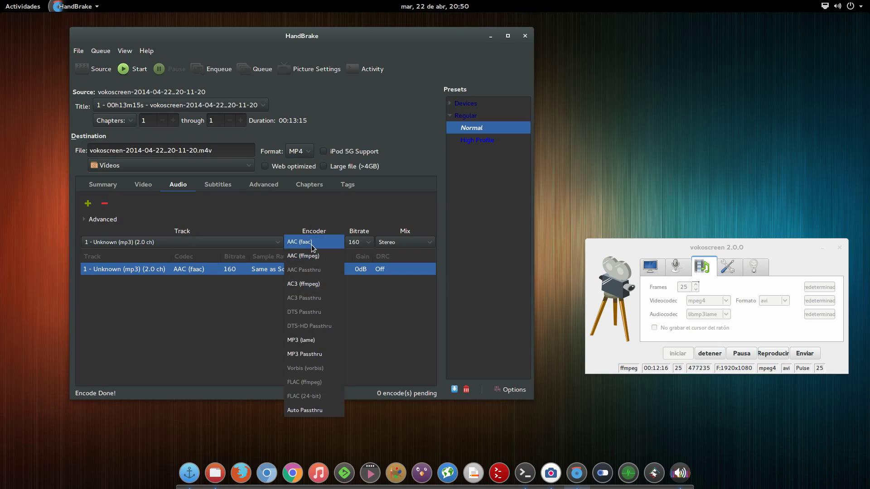
pyautogui.click(311, 245)
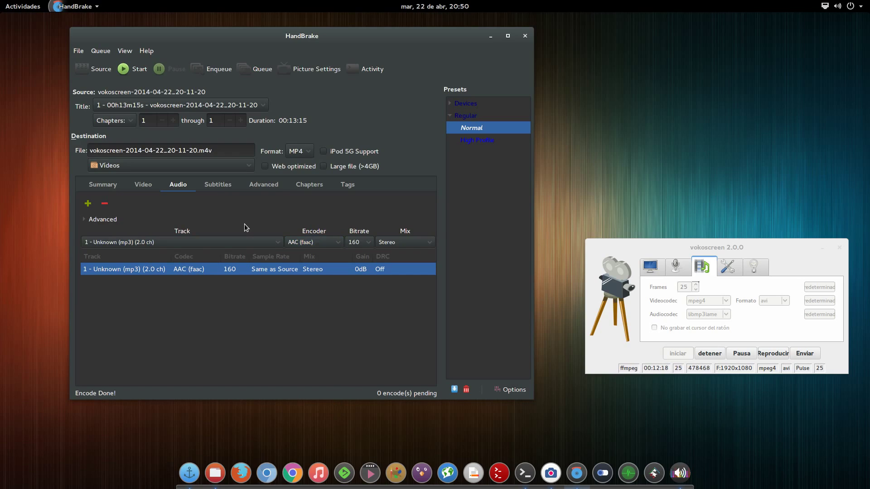
# Look over the advanced encoding options, revisit the video and audio settings, and return to the summary.
pyautogui.click(263, 186)
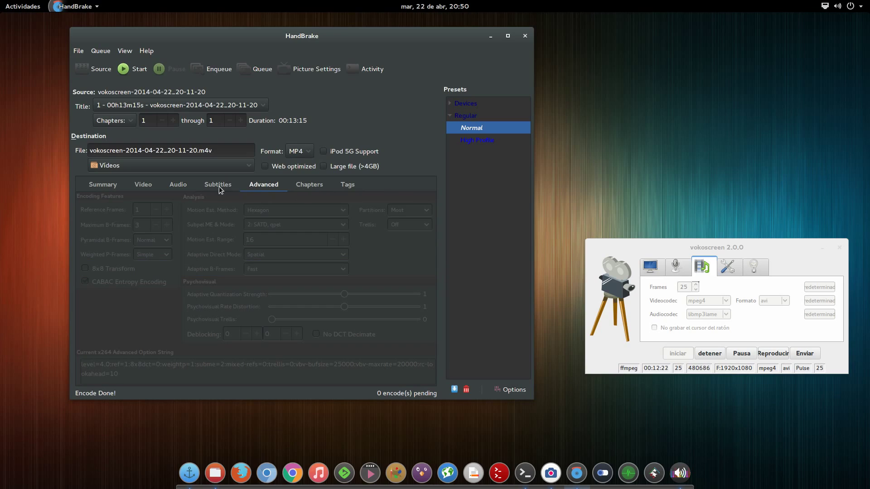
pyautogui.click(107, 185)
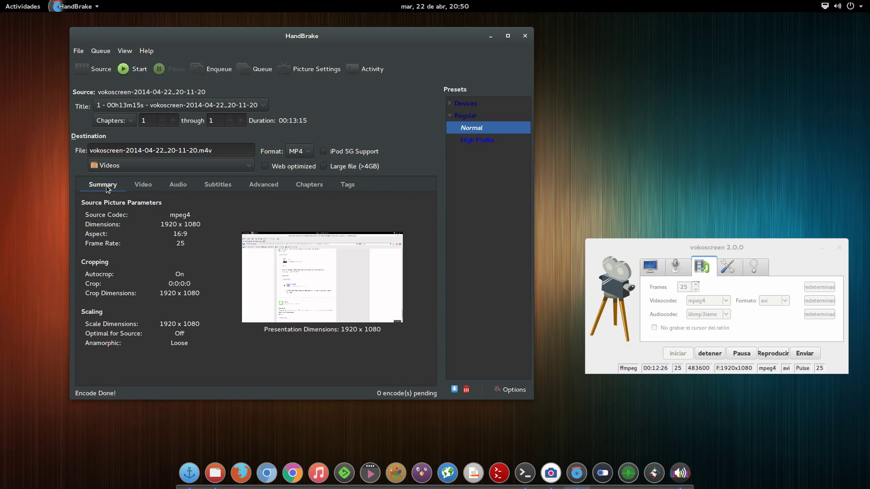
pyautogui.click(139, 186)
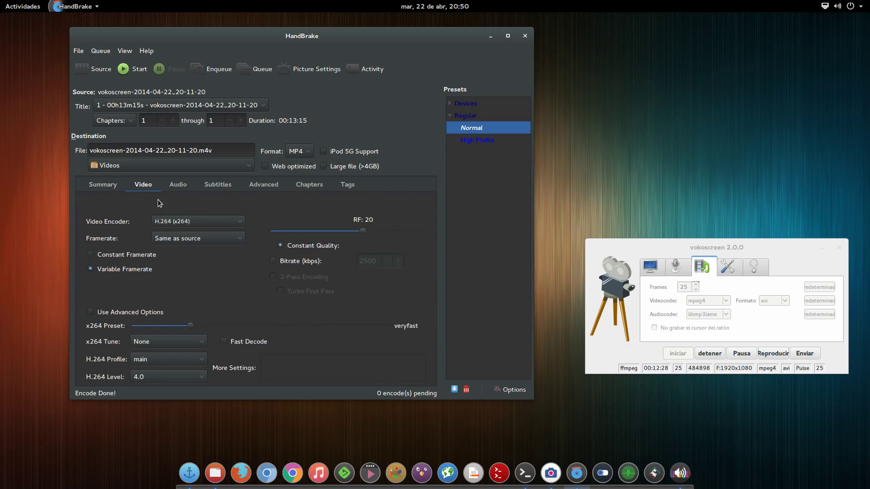
pyautogui.click(178, 186)
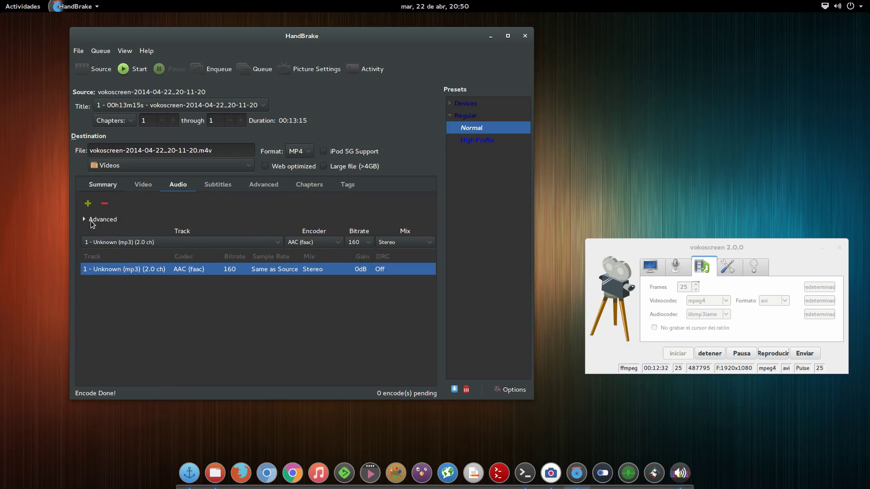
pyautogui.click(99, 187)
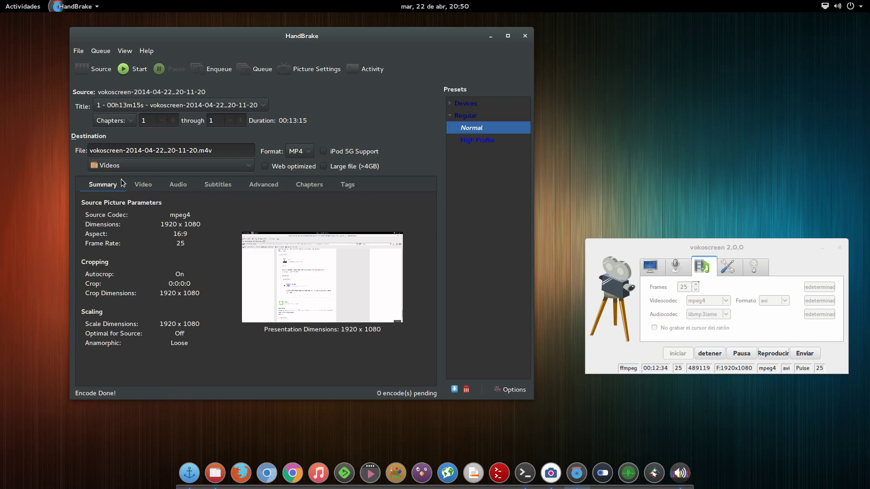
# Minimize HandBrake and recheck the basic properties of the converted M4V file in the file manager.
pyautogui.click(491, 42)
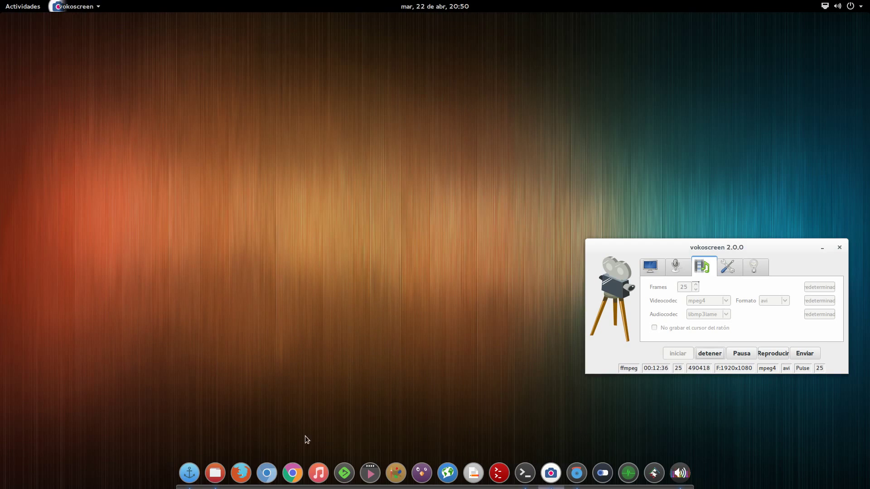
pyautogui.click(215, 473)
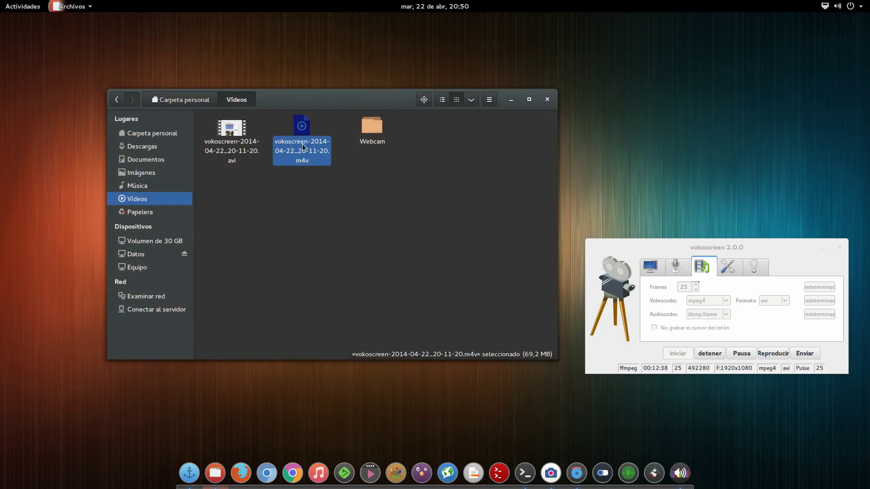
pyautogui.rightClick(303, 132)
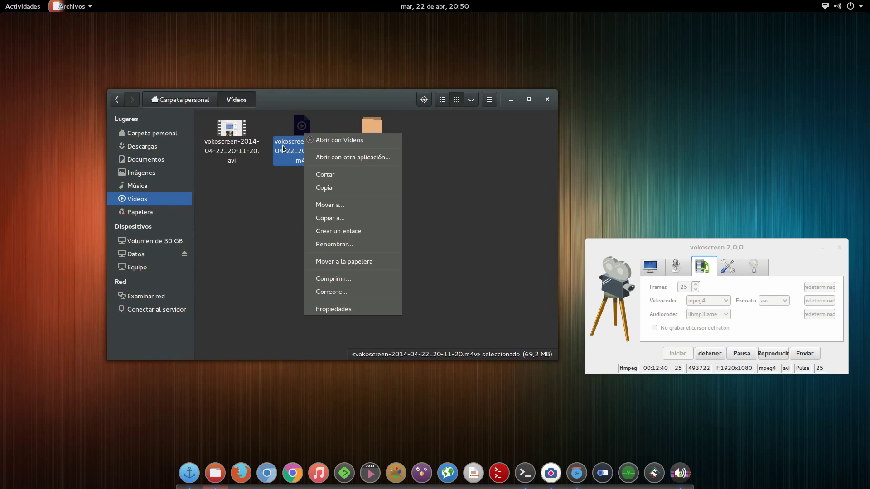
pyautogui.click(327, 309)
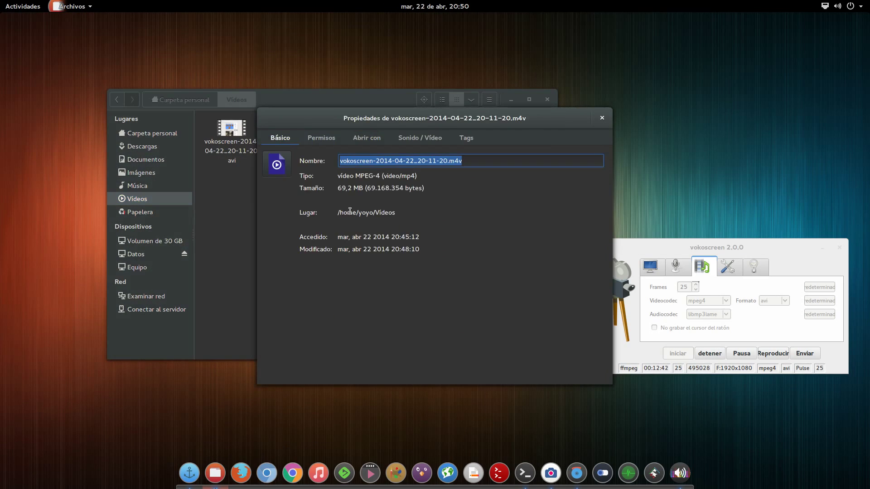
pyautogui.click(602, 118)
# Play the converted M4V file in the Videos player, resize the playback window, and close the player.
pyautogui.rightClick(300, 129)
pyautogui.click(312, 135)
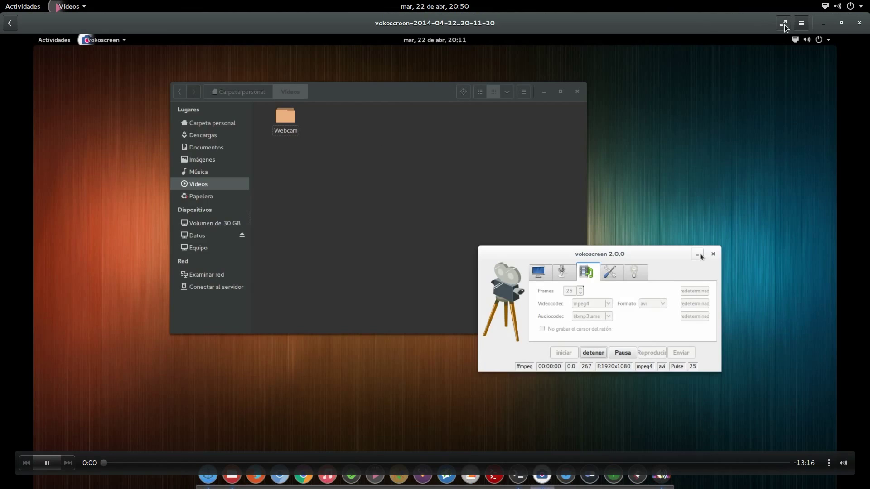
pyautogui.click(840, 24)
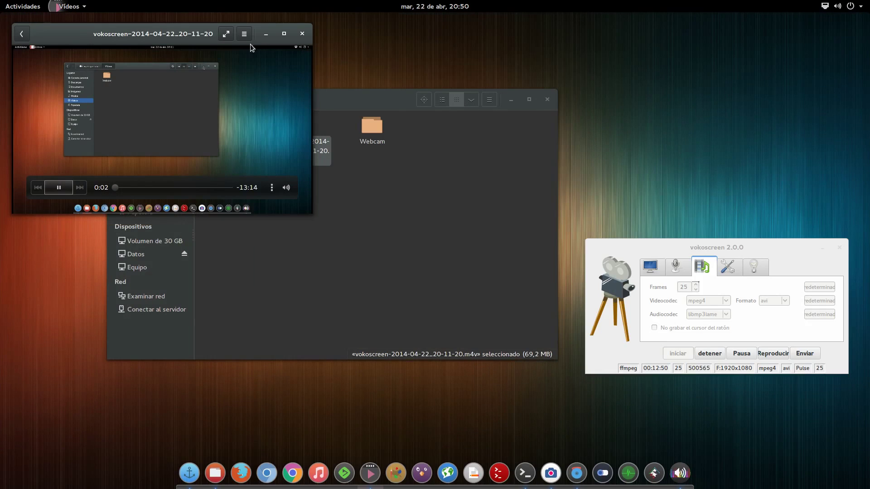
pyautogui.moveTo(250, 44); pyautogui.dragTo(371, 213)
pyautogui.moveTo(432, 201); pyautogui.dragTo(726, 70)
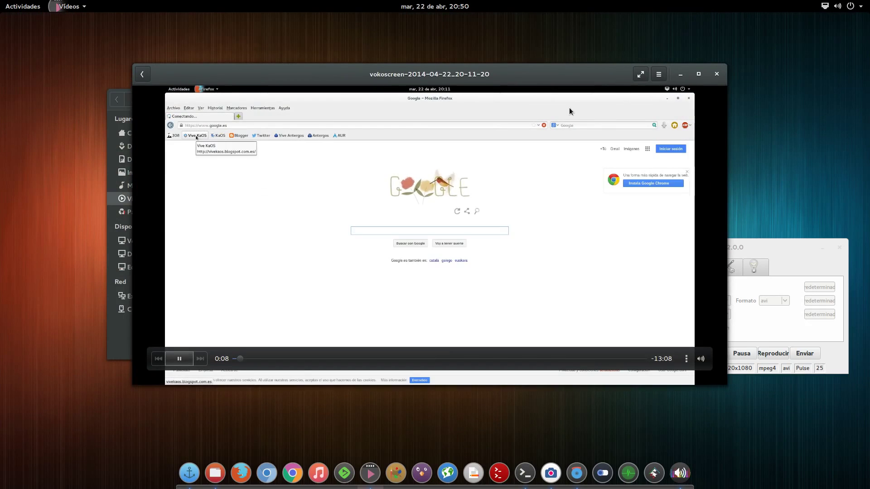
pyautogui.click(717, 74)
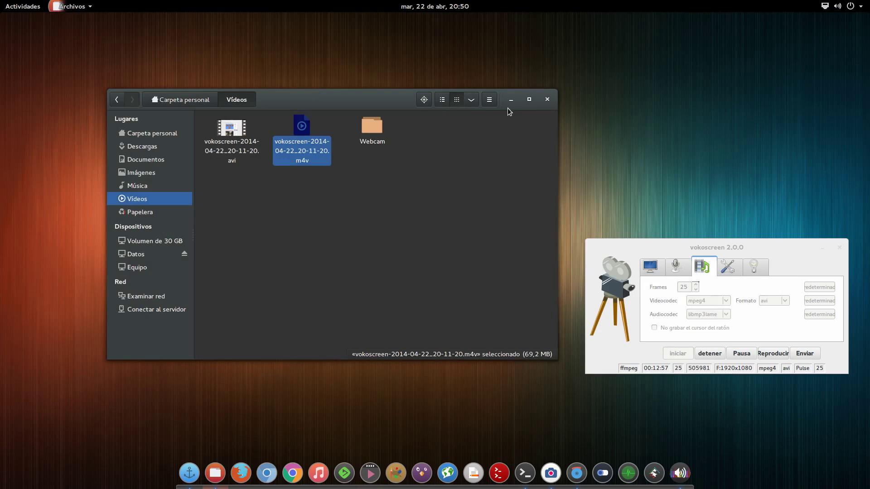
pyautogui.click(422, 221)
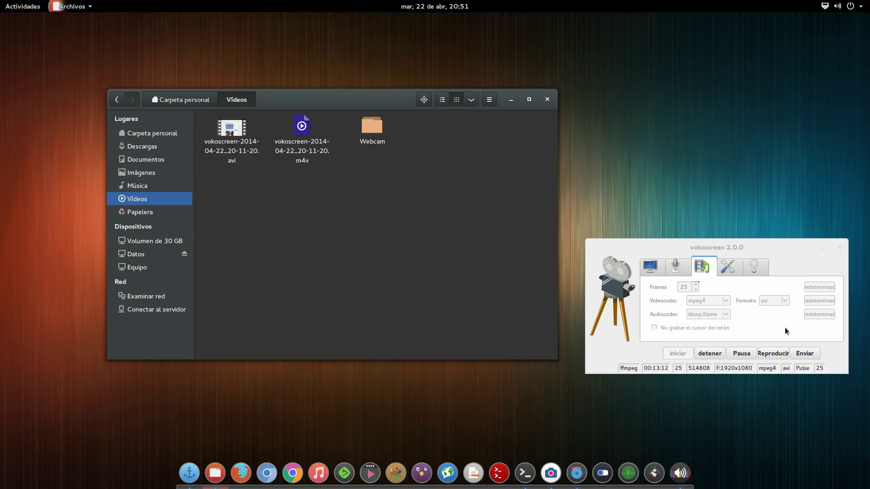
# Bring HandBrake back on screen and reposition the vokoscreen window beside it.
pyautogui.click(577, 473)
pyautogui.moveTo(706, 245); pyautogui.dragTo(688, 180)
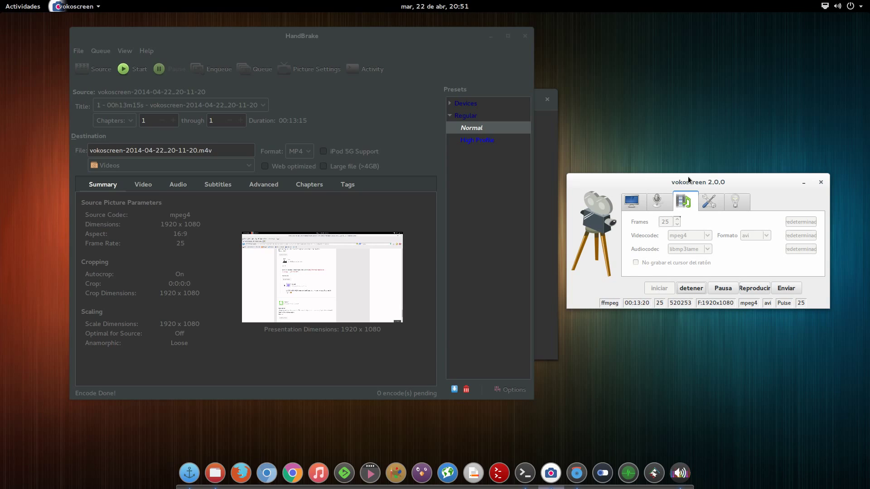
pyautogui.moveTo(763, 181); pyautogui.dragTo(784, 115)
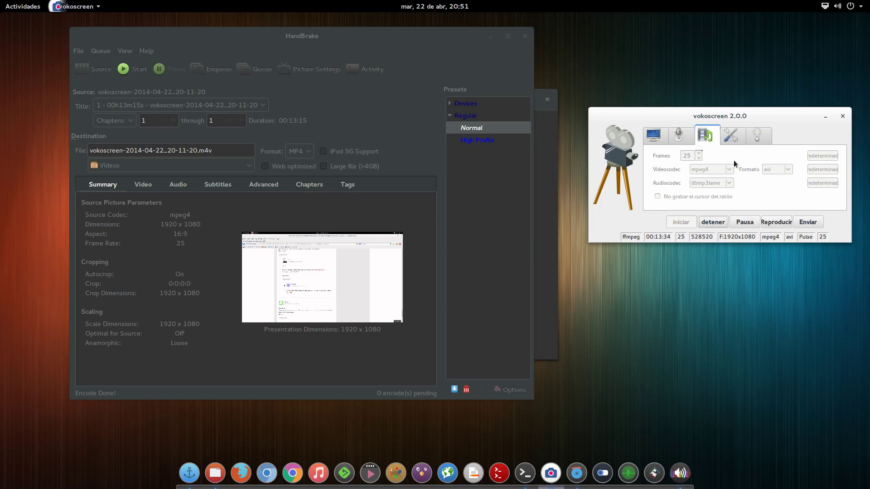
pyautogui.moveTo(787, 116); pyautogui.dragTo(776, 216)
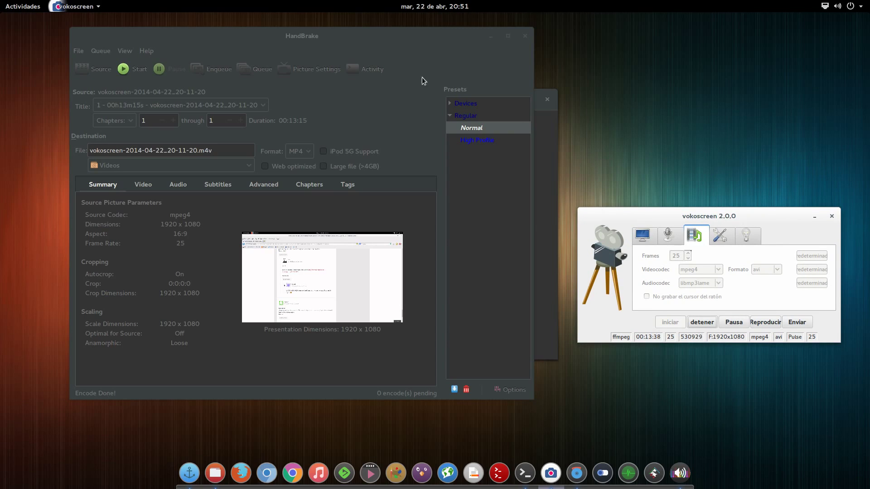